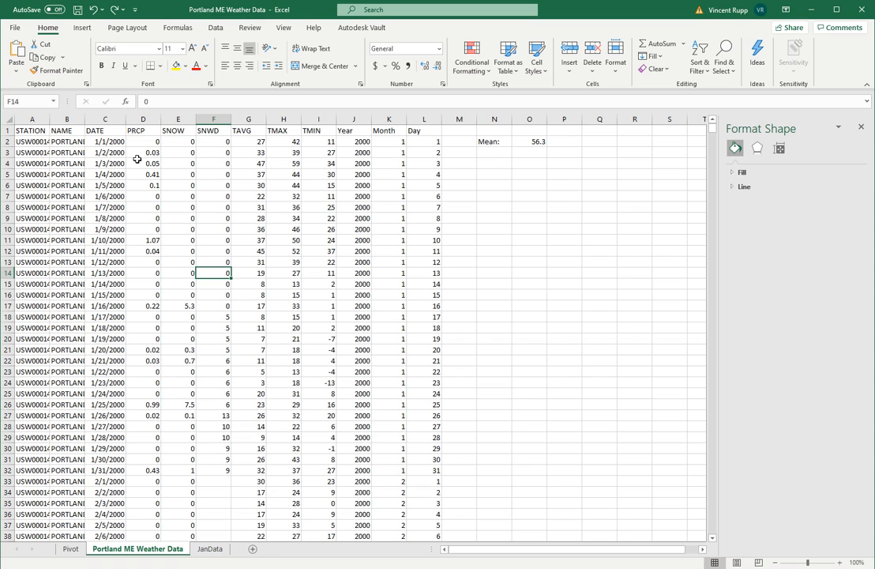
# Insert a markers-only scatter chart plotting the TMAX column against the DATE column
pyautogui.click(111, 119)
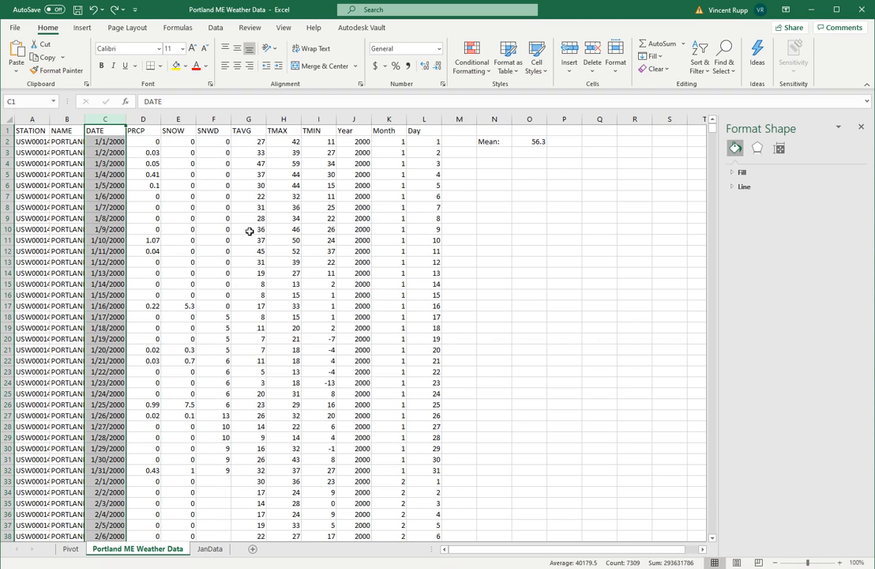
pyautogui.keyDown('ctrl'); pyautogui.click(285, 119); pyautogui.keyUp('ctrl')
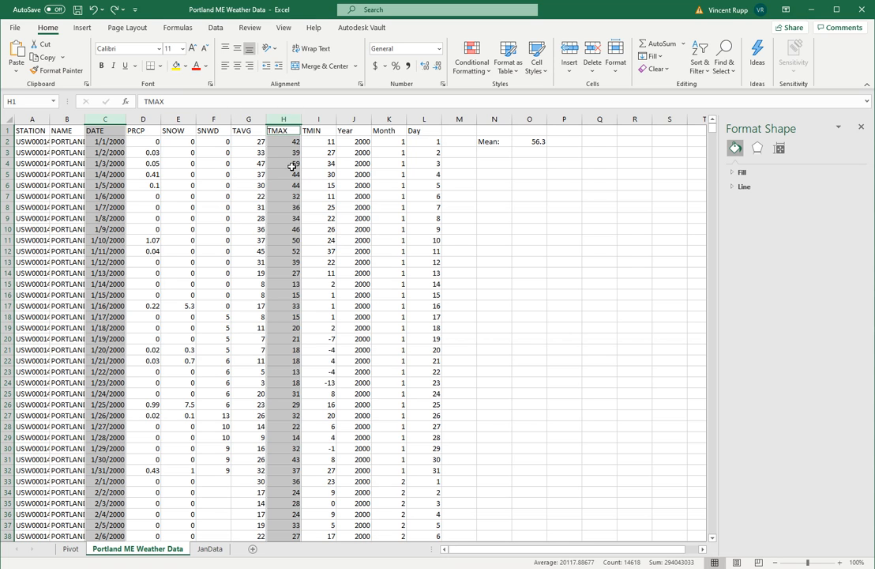
pyautogui.click(75, 29)
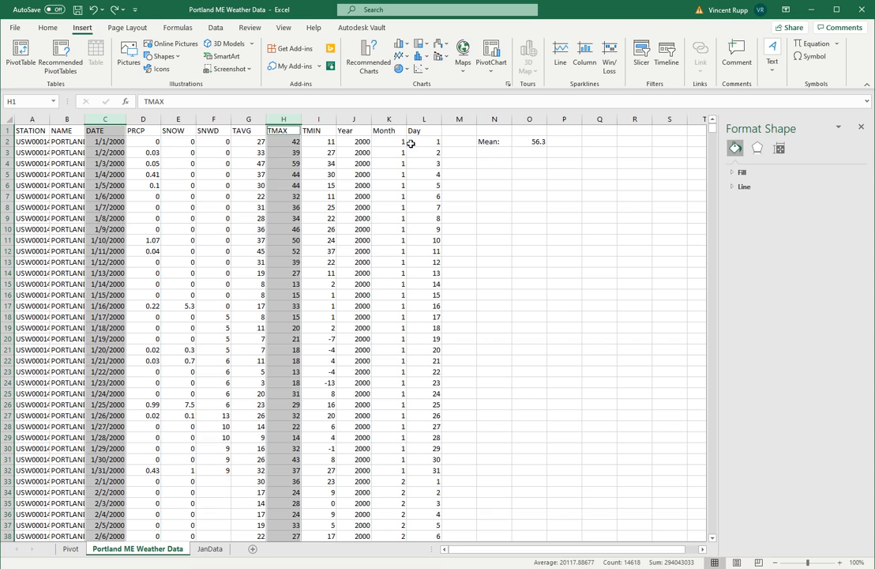
pyautogui.click(419, 69)
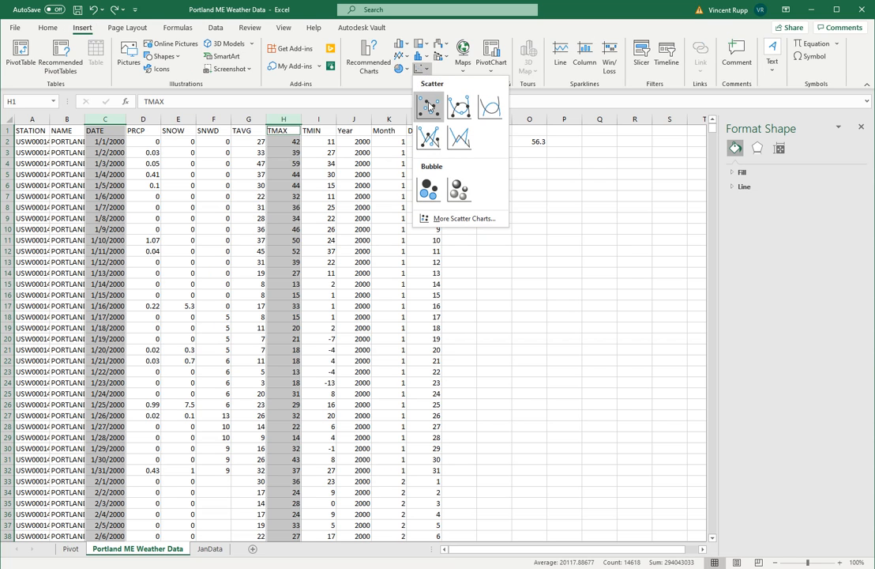
pyautogui.click(428, 106)
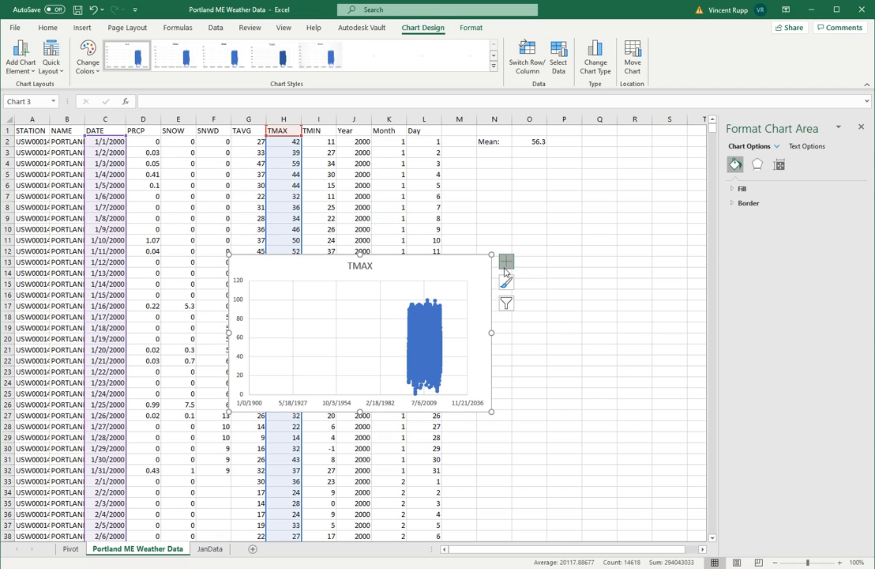
# Add axis titles to the TMAX chart and label the horizontal axis "Date"
pyautogui.click(505, 269)
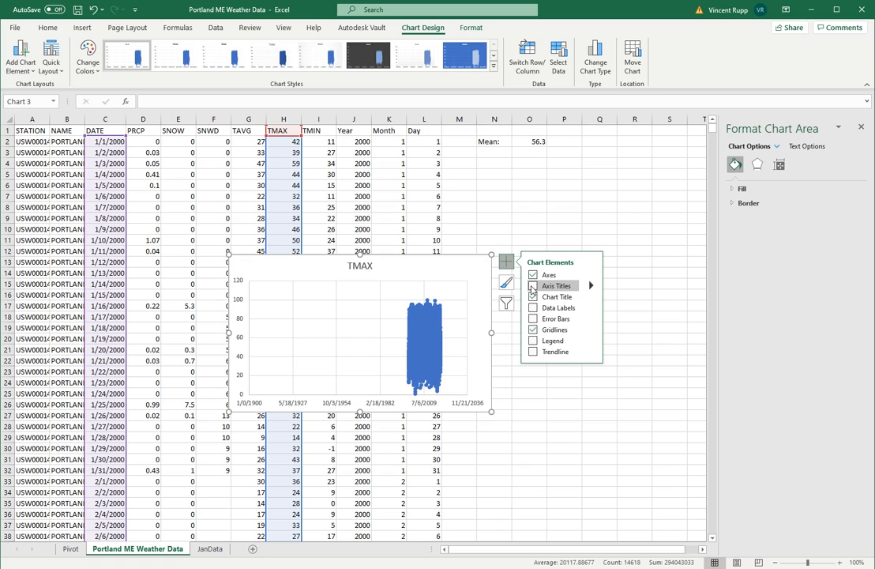
pyautogui.click(533, 287)
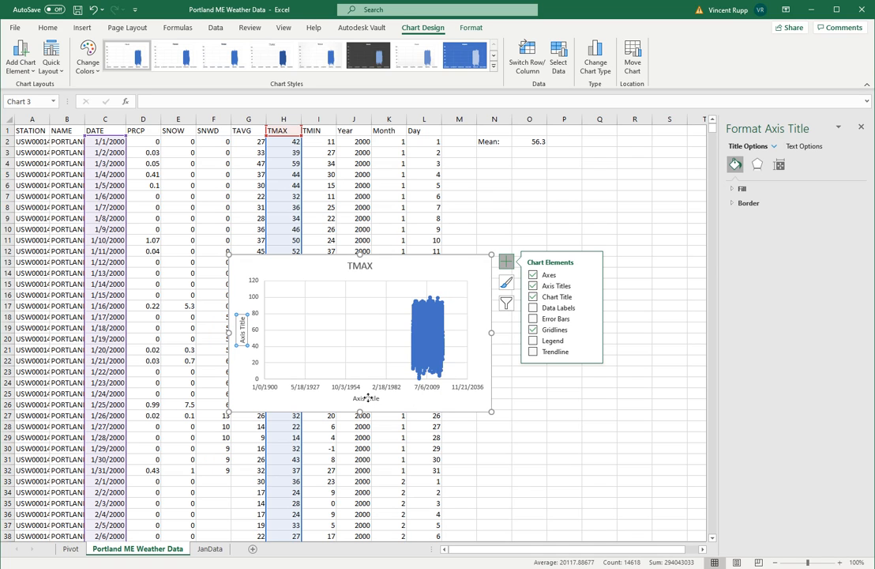
pyautogui.click(368, 398)
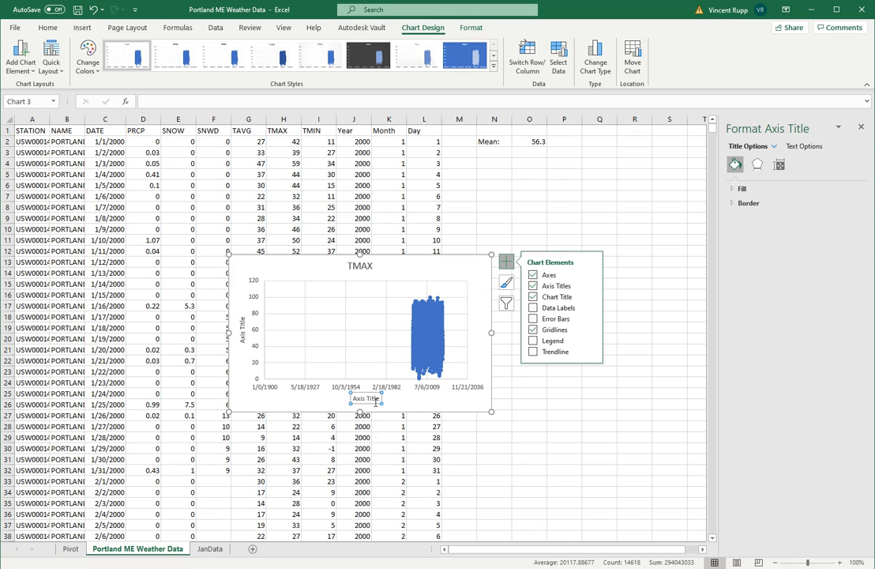
pyautogui.moveTo(378, 399); pyautogui.dragTo(347, 393)
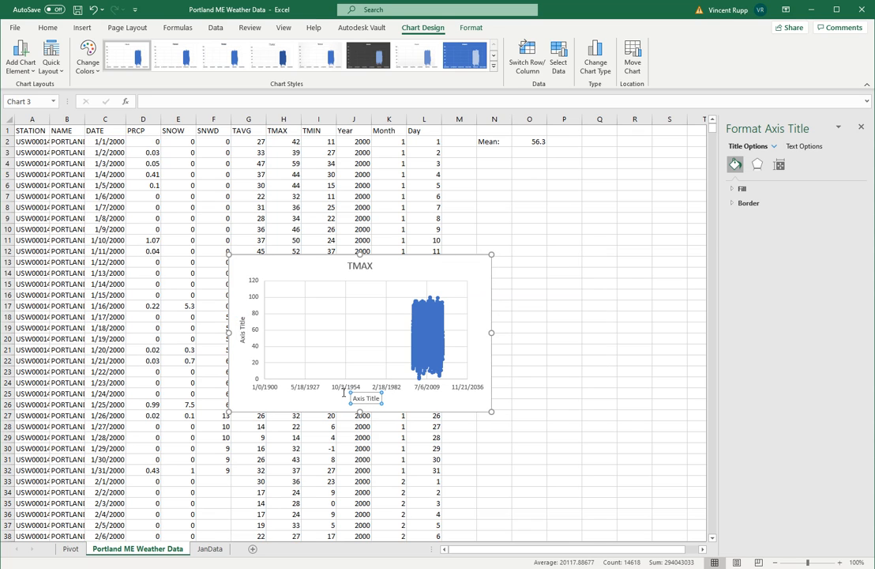
pyautogui.tripleClick(361, 398)
pyautogui.press('BackSpace')
pyautogui.write('Date')
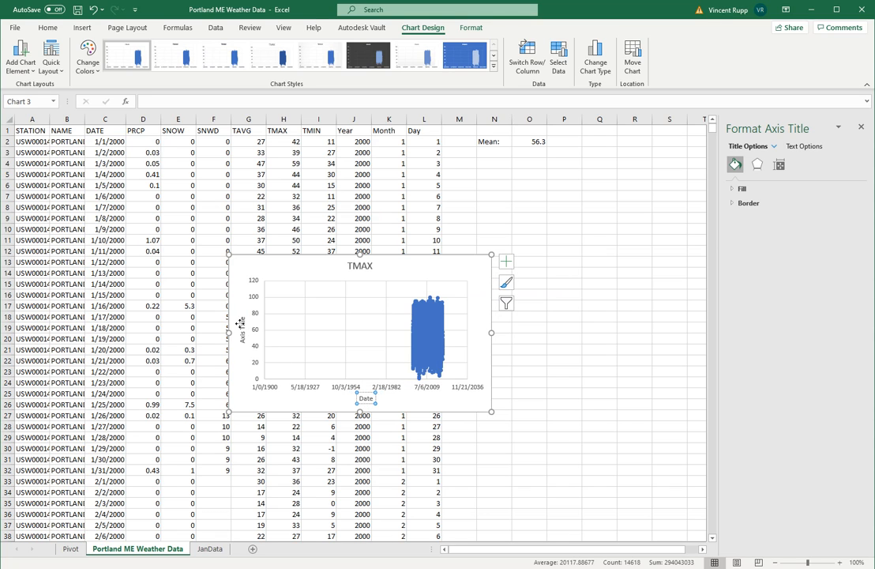
# Label the chart's vertical axis "TMAX (°F)"
pyautogui.click(242, 320)
pyautogui.click(242, 337)
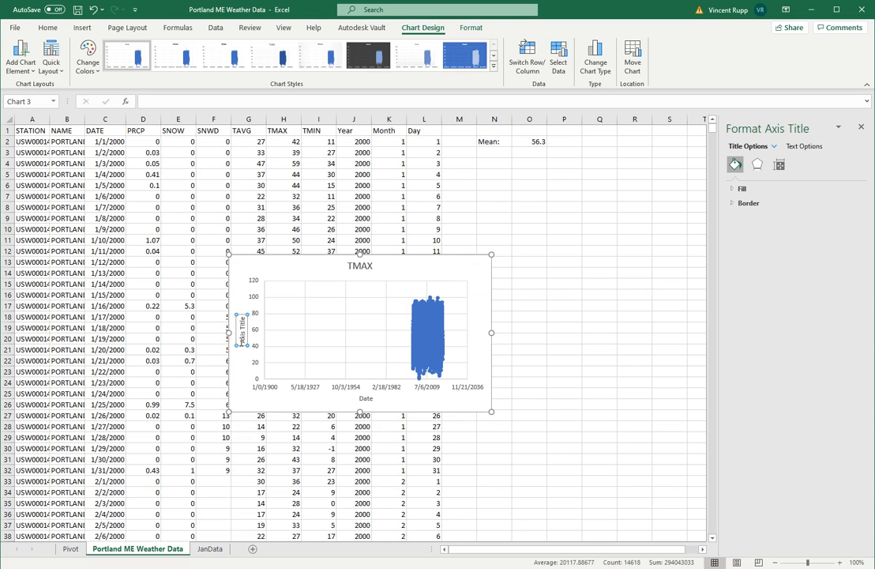
pyautogui.moveTo(240, 325); pyautogui.dragTo(241, 345)
pyautogui.press('BackSpace')
pyautogui.write('TMAX (°F)')
pyautogui.click(558, 260)
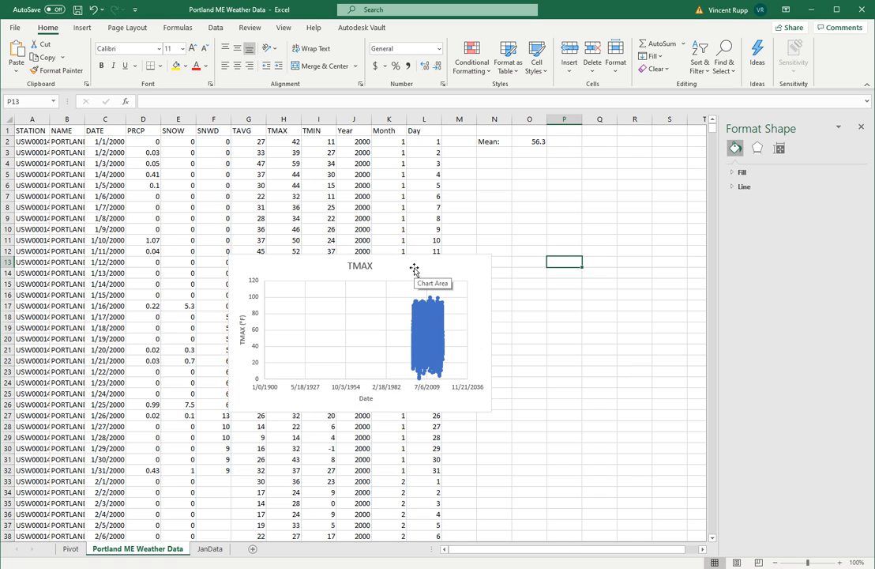
# Widen the TMAX chart on both sides so it spans roughly columns A to S
pyautogui.click(285, 401)
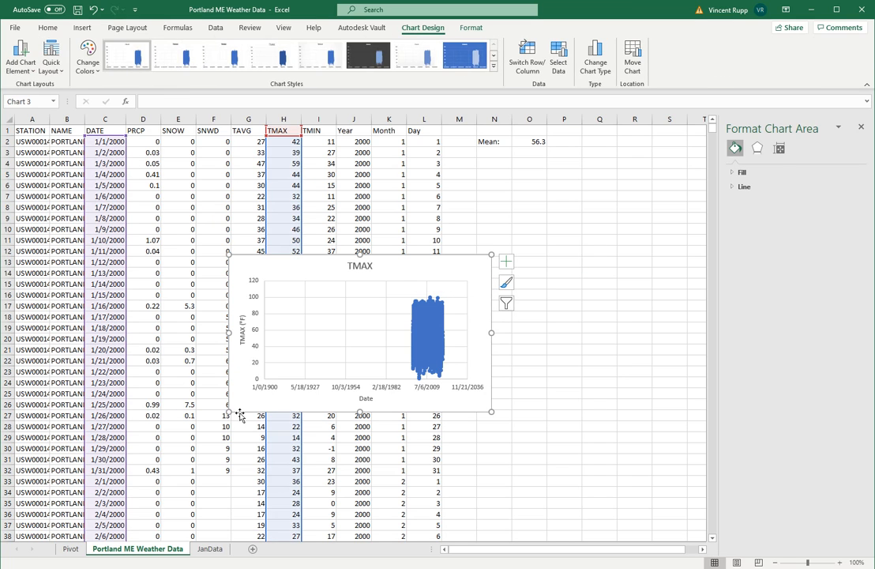
pyautogui.moveTo(228, 412); pyautogui.dragTo(19, 407)
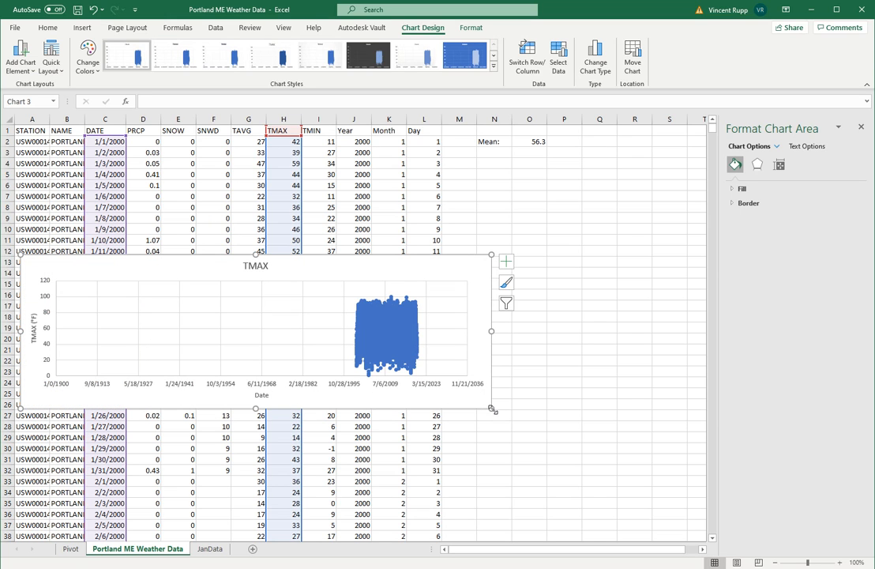
pyautogui.moveTo(491, 408); pyautogui.dragTo(689, 406)
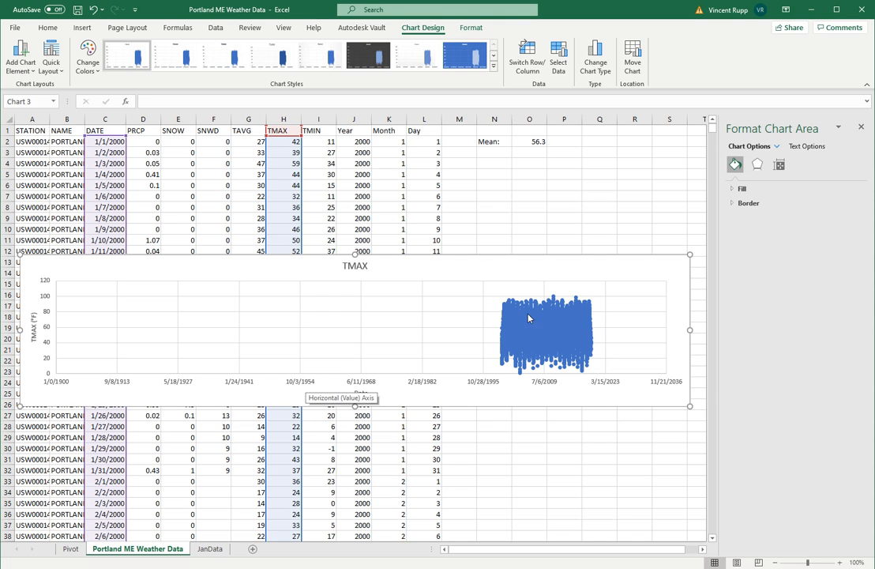
# Set the minimum bound of the chart's horizontal date axis to 37000
pyautogui.click(305, 385)
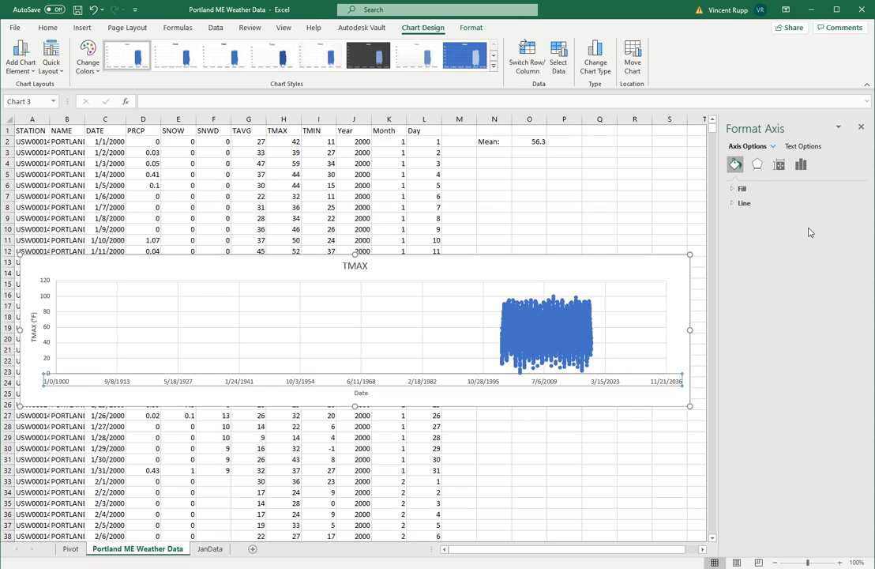
pyautogui.click(801, 166)
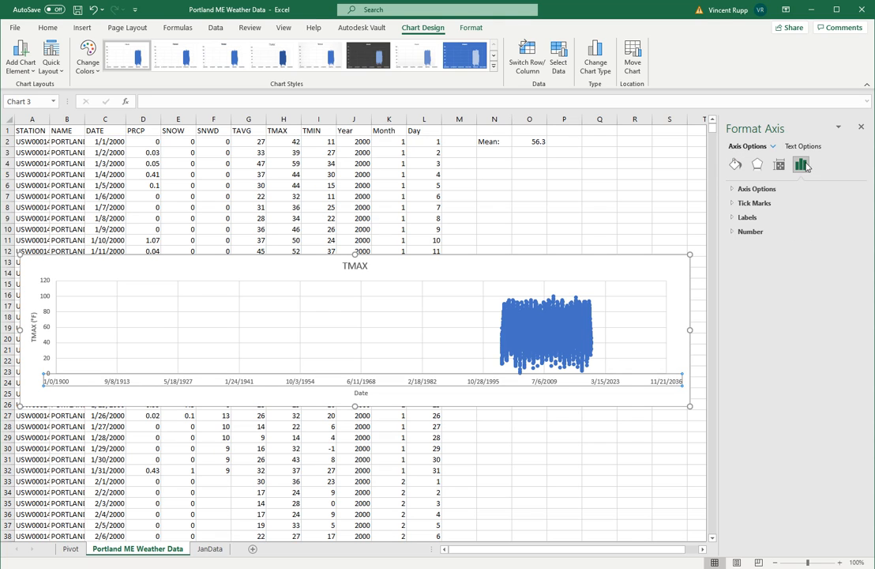
pyautogui.click(766, 189)
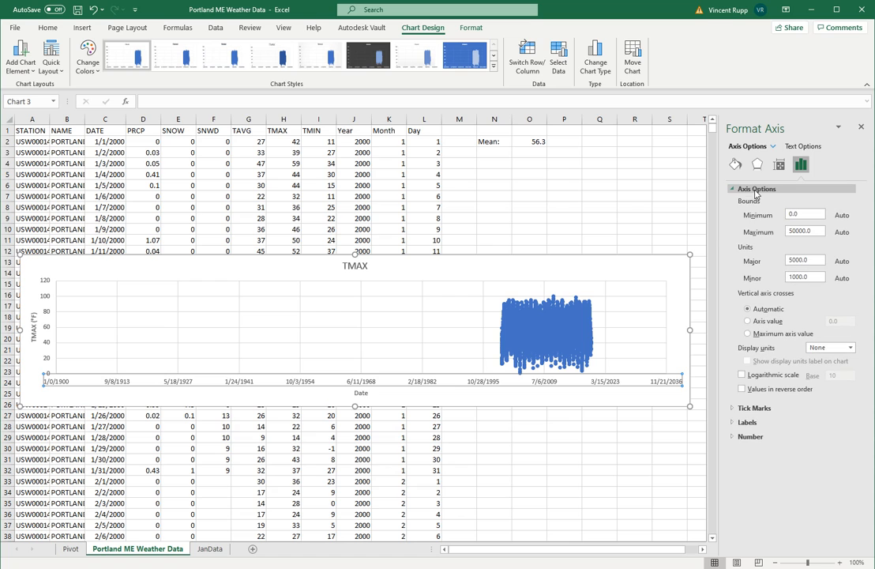
pyautogui.doubleClick(793, 214)
pyautogui.write('37000')
pyautogui.press('Return')
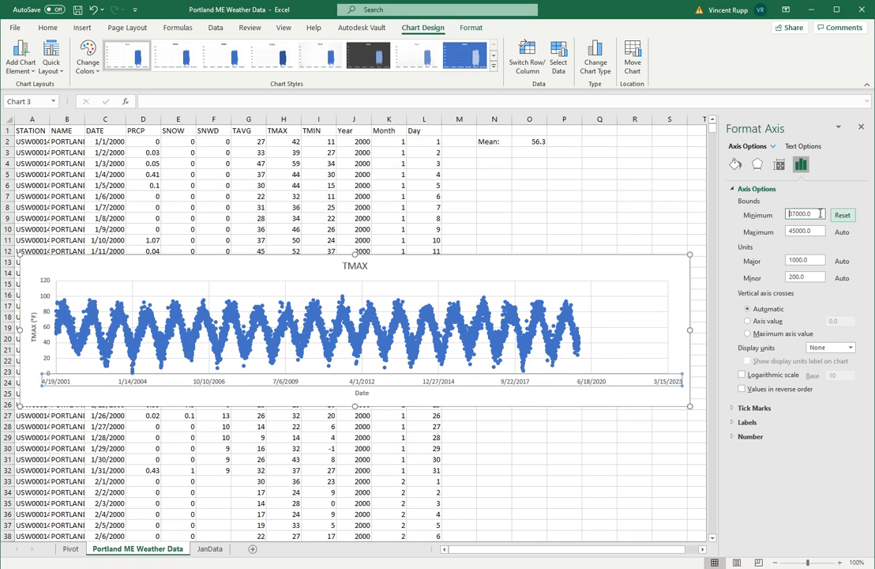
# Set the date axis bounds to a minimum of 36000 and a maximum of 44000
pyautogui.moveTo(820, 214); pyautogui.dragTo(749, 214)
pyautogui.write('36')
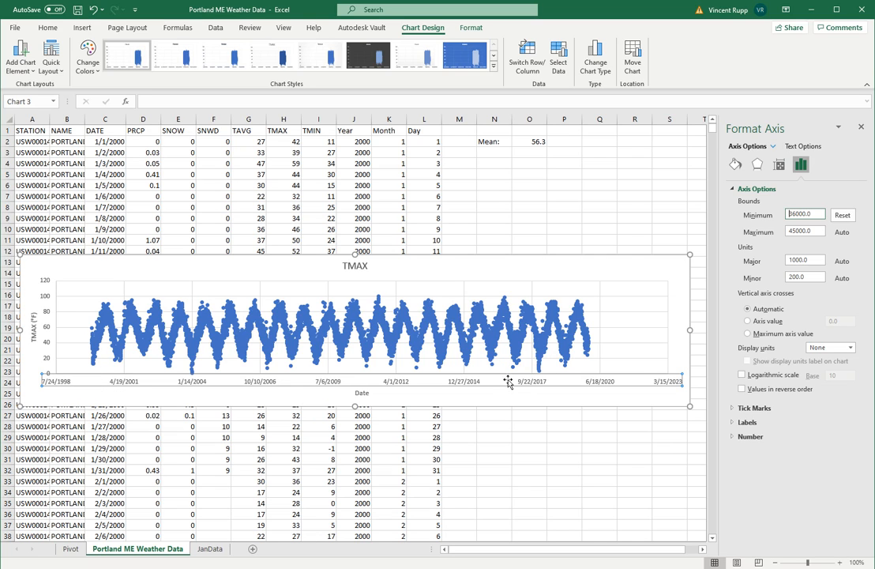
pyautogui.press('Tab')
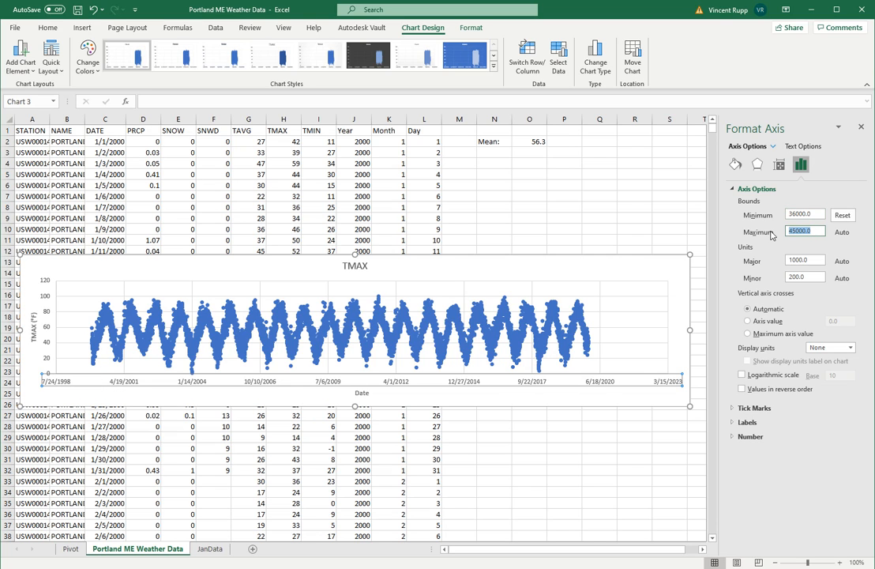
pyautogui.write('44')
pyautogui.press('Return')
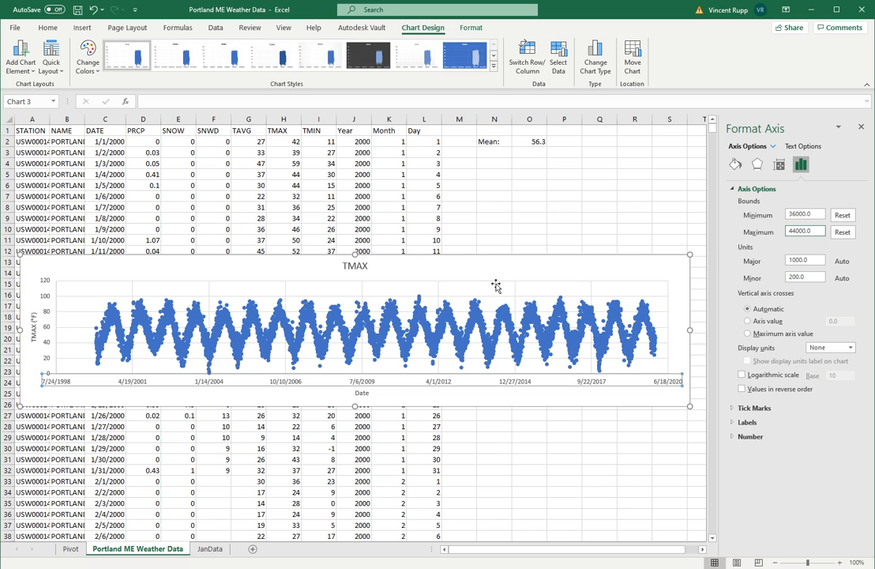
# Stretch the chart's upper edge up to row 4 and close the chart formatting pane
pyautogui.moveTo(366, 267); pyautogui.dragTo(349, 157)
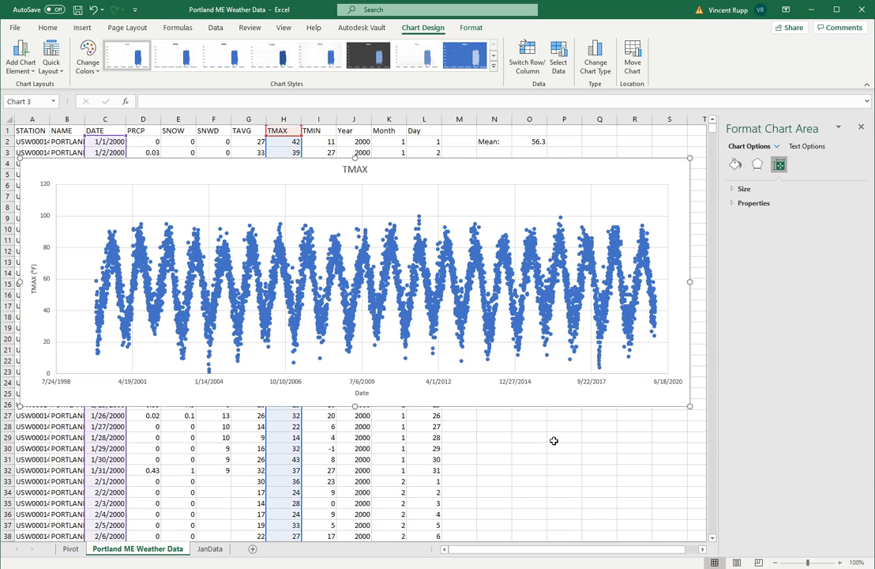
pyautogui.click(861, 127)
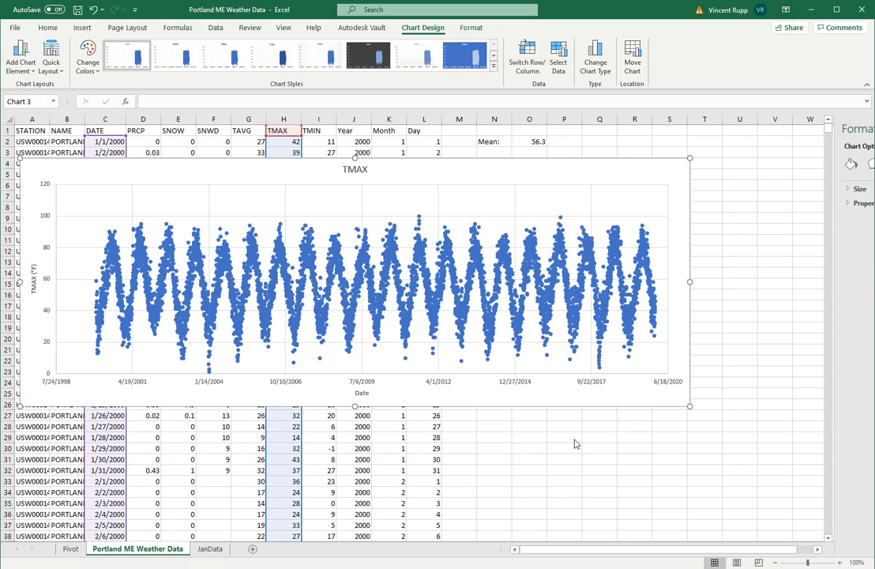
pyautogui.click(529, 450)
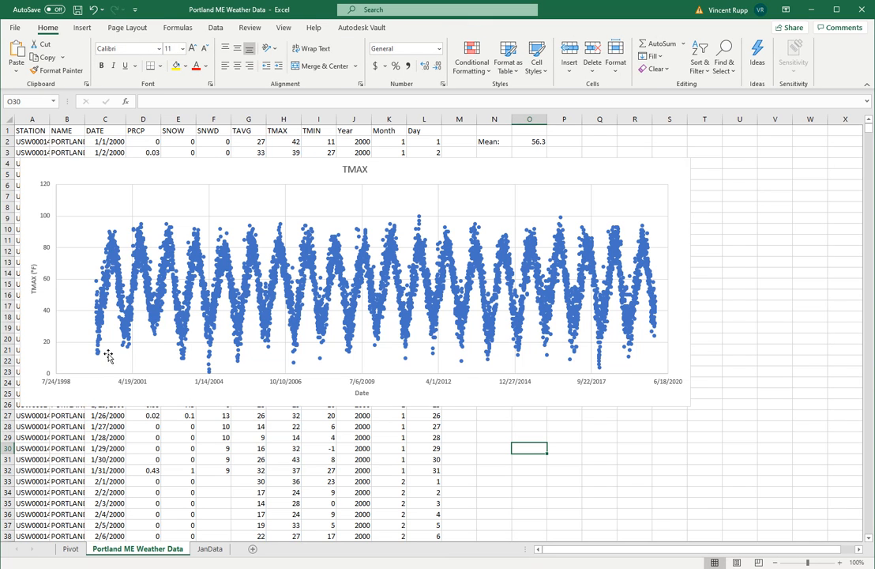
# Move the chart slightly down and to the right so its upper edge sits at row 5
pyautogui.moveTo(98, 356)
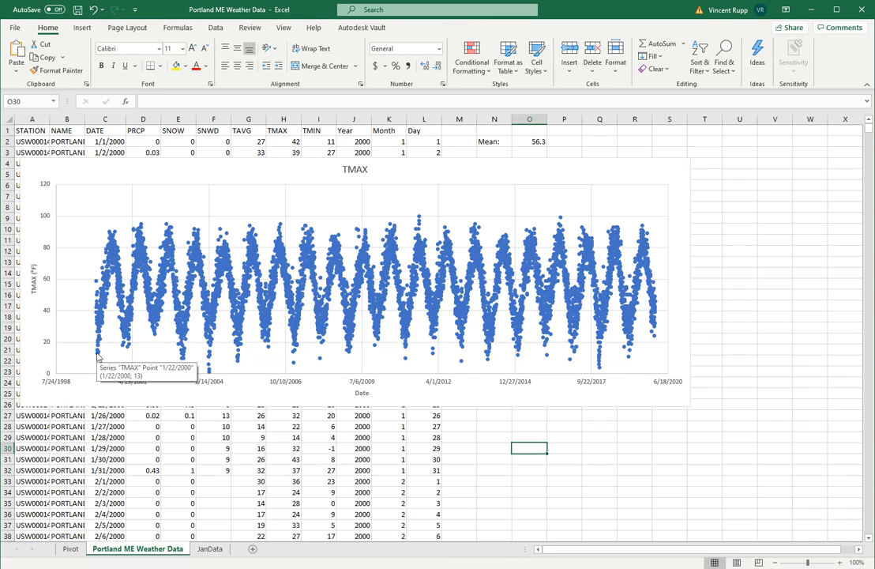
pyautogui.moveTo(115, 236)
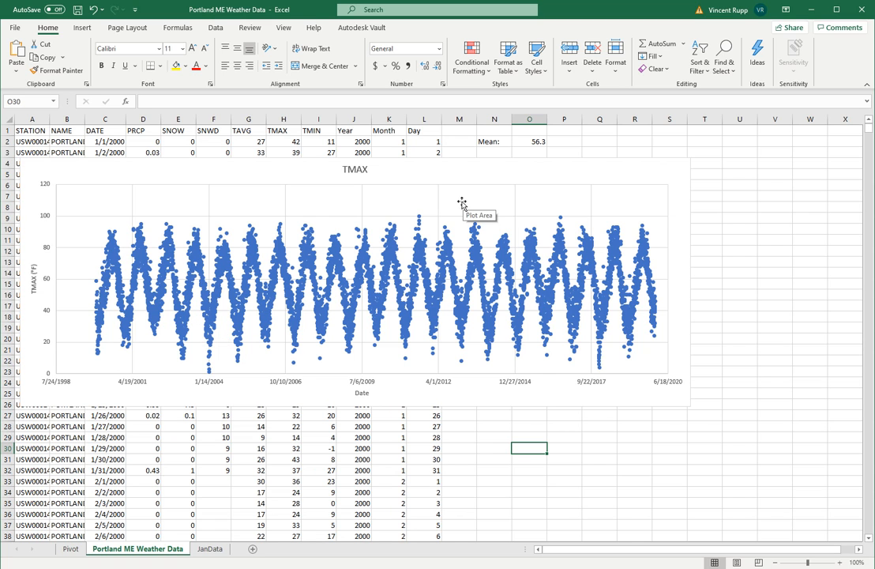
pyautogui.moveTo(268, 174); pyautogui.dragTo(322, 188)
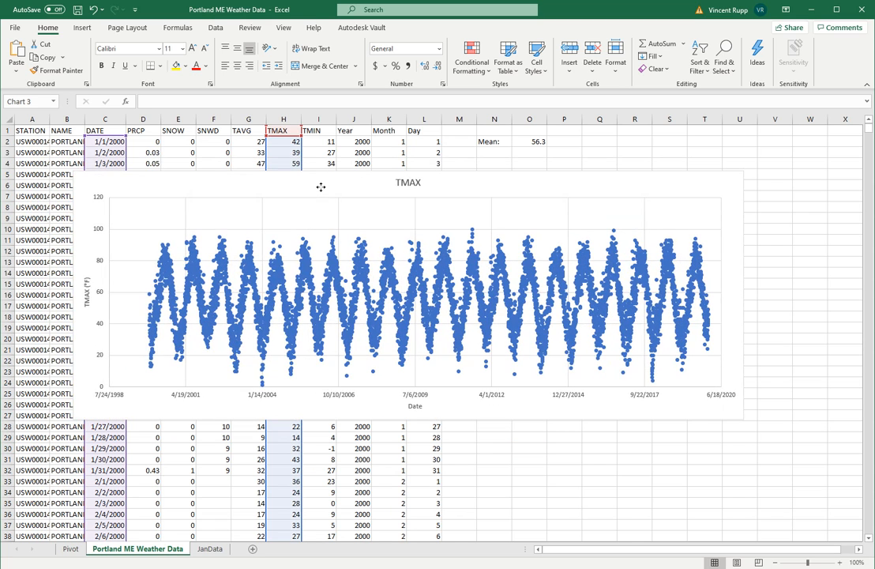
# Turn on filtering for the weather data and filter the Month column to show only month 1
pyautogui.click(246, 144)
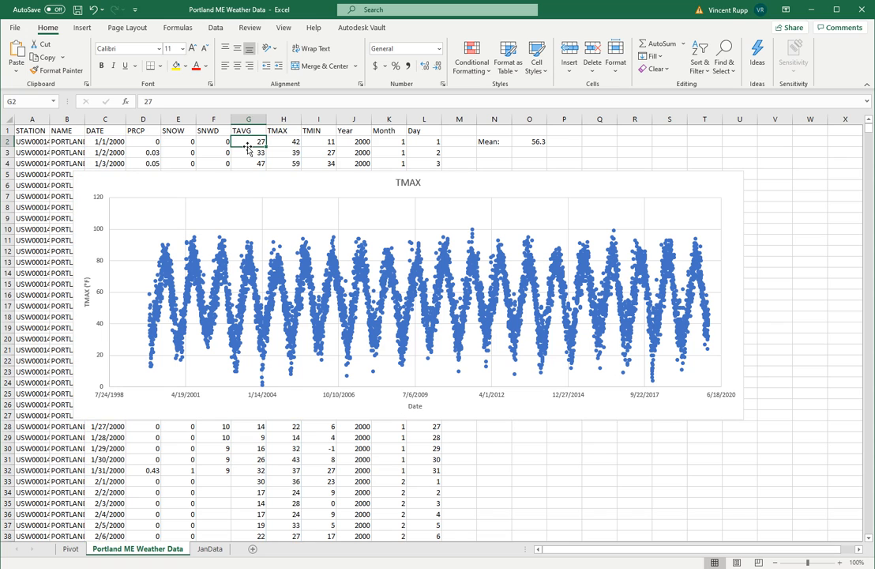
pyautogui.click(215, 28)
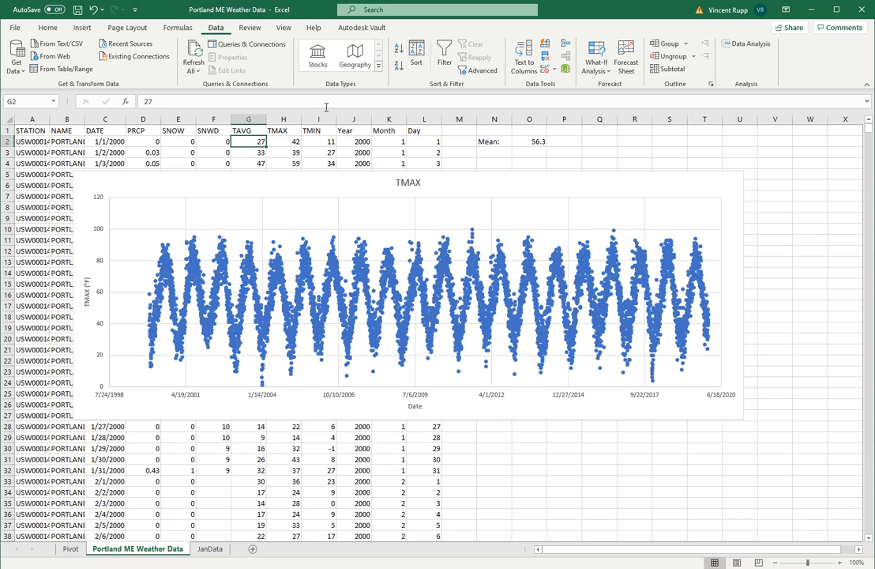
pyautogui.click(443, 53)
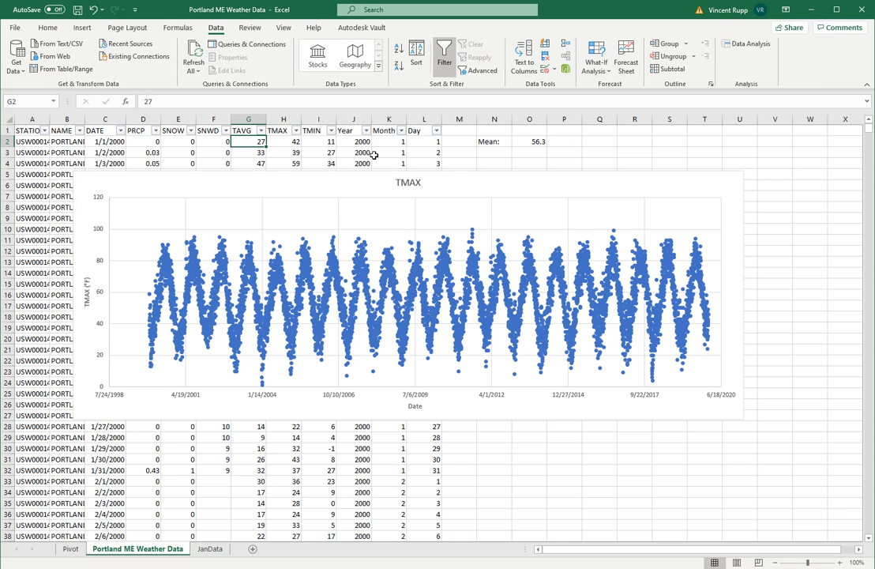
pyautogui.click(401, 130)
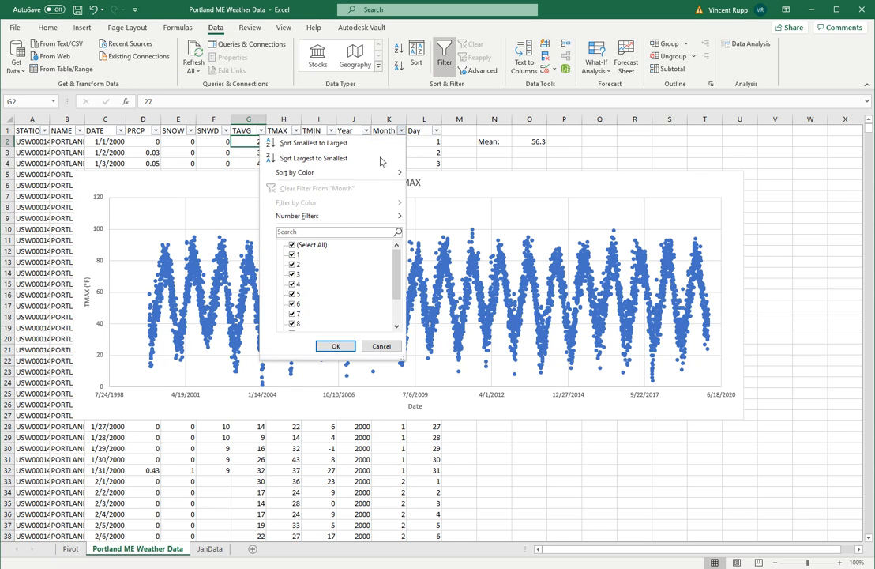
pyautogui.click(292, 245)
pyautogui.click(292, 254)
pyautogui.click(336, 346)
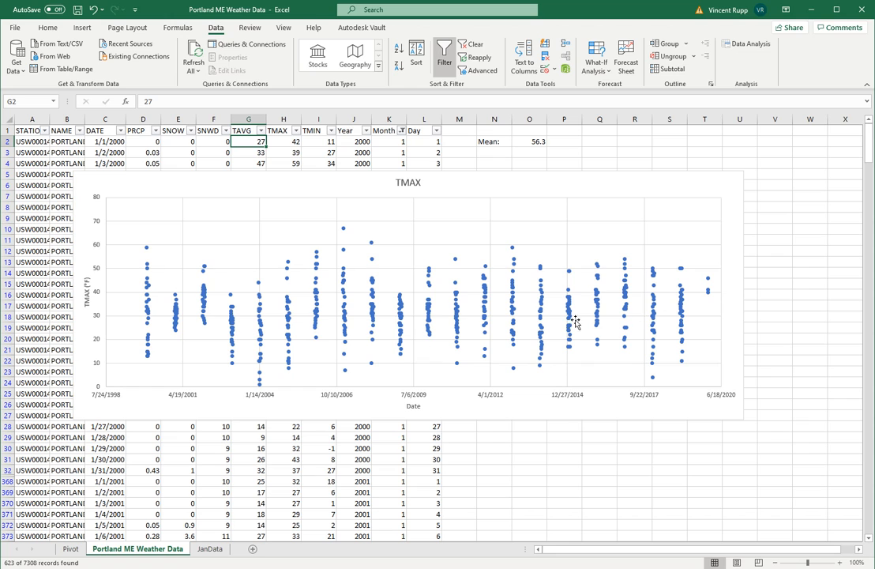
# Reselect all months in the Month filter so the chart plots the complete data again
pyautogui.click(402, 130)
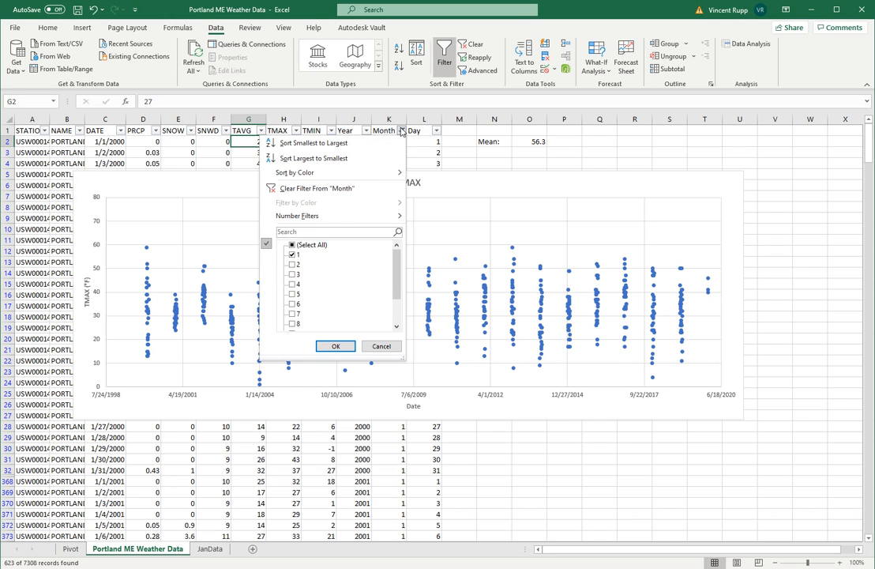
pyautogui.click(292, 244)
pyautogui.click(335, 346)
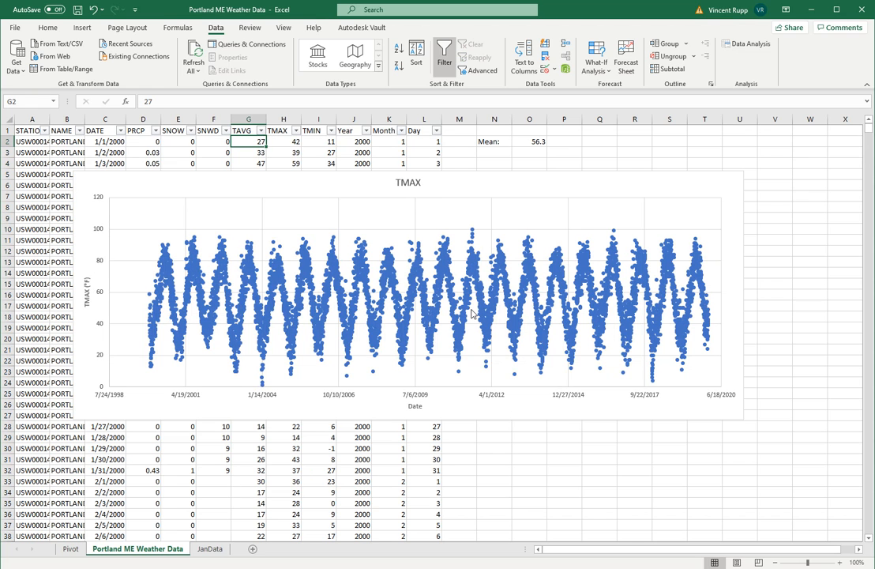
# Replace the scatter chart's title with "Daily Maximum Temperature 2000 - 2019"
pyautogui.click(409, 183)
pyautogui.hotkey('shift', 'Right')
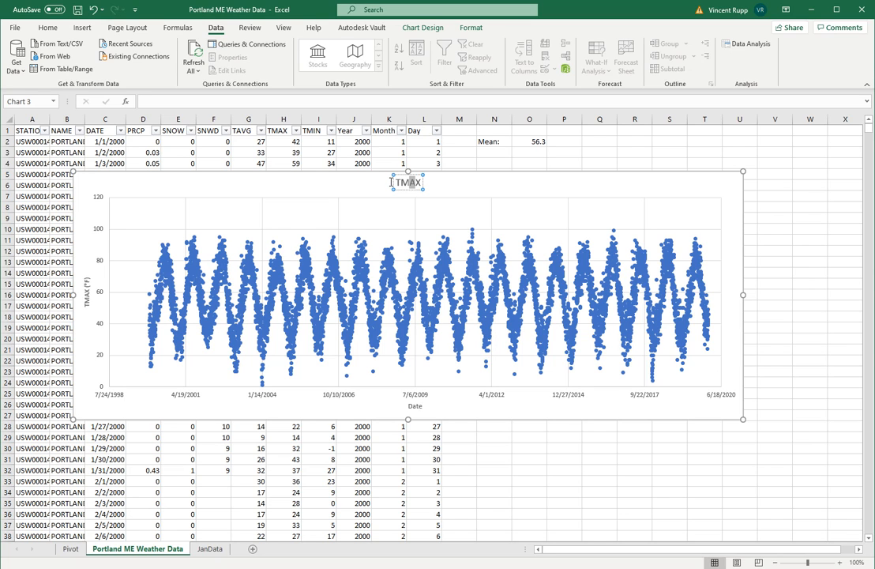
pyautogui.hotkey('ctrl', 'a')
pyautogui.press('Delete')
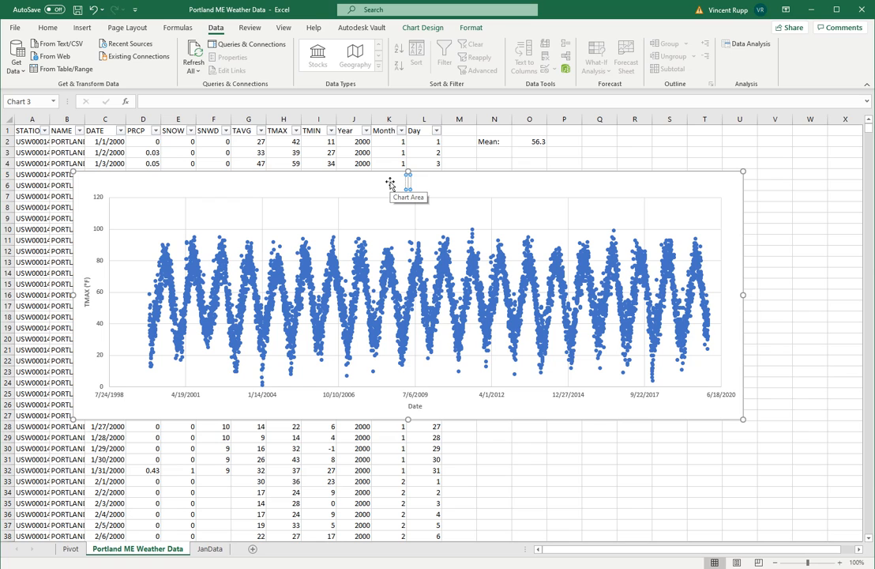
pyautogui.write('Daily Maxi')
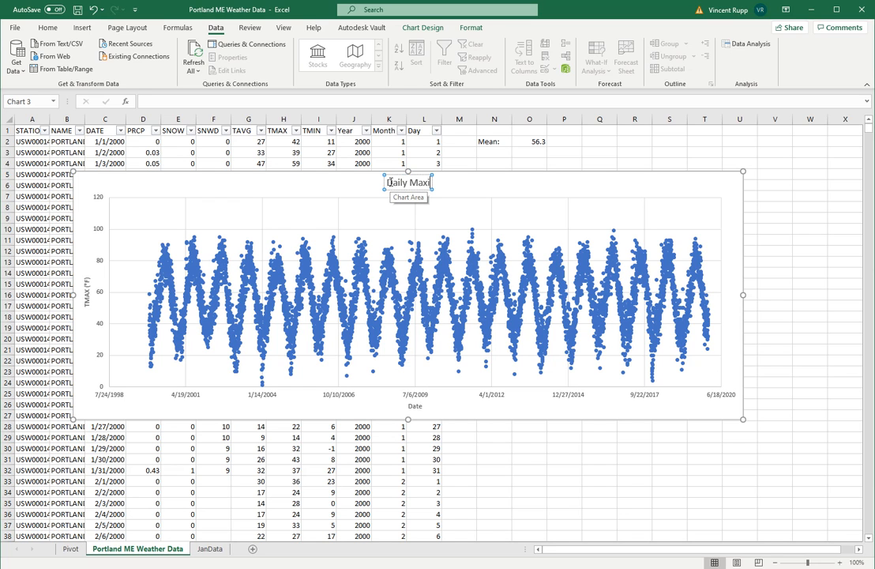
pyautogui.write('mum Temperature 2')
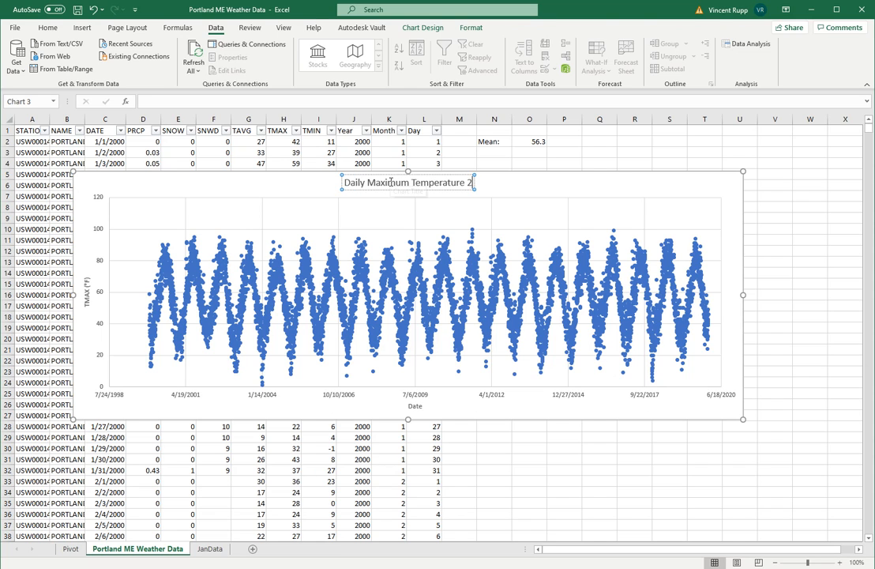
pyautogui.write('000 - 2019')
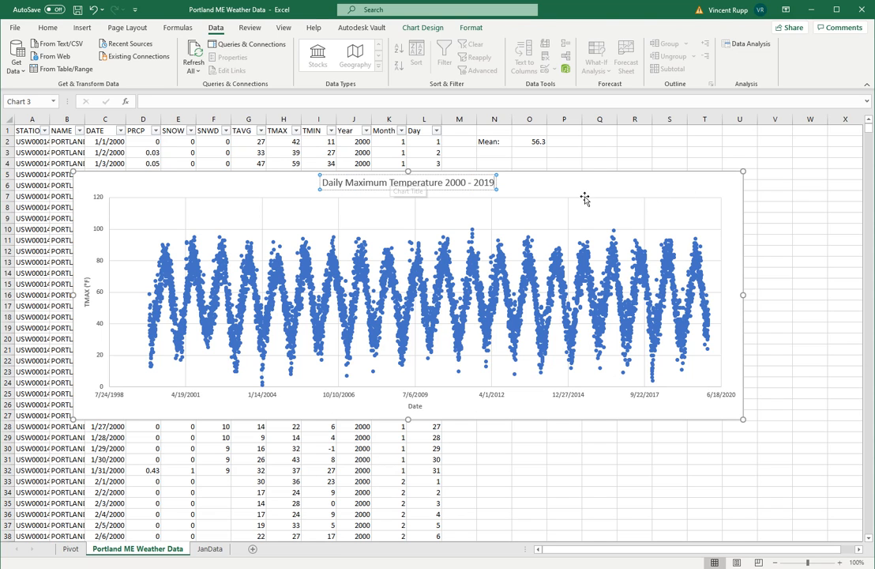
pyautogui.press('Escape')
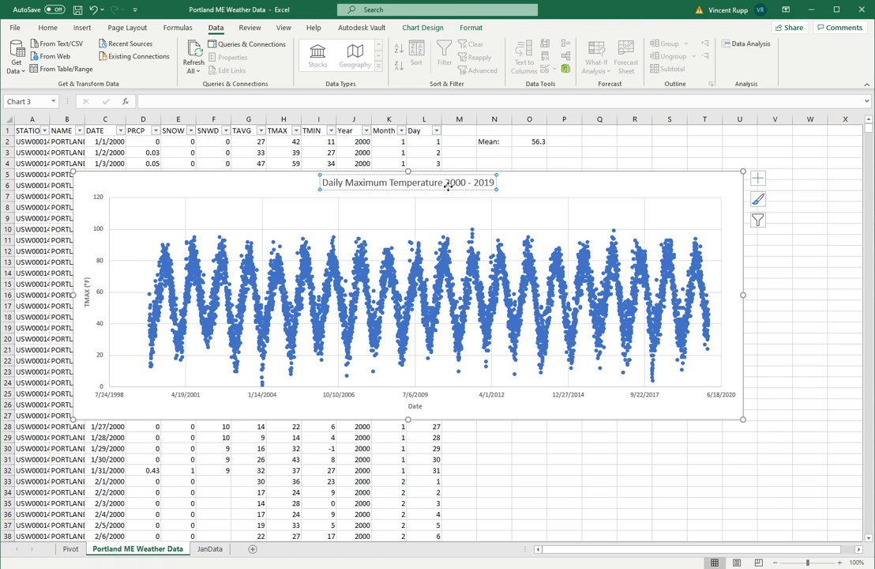
pyautogui.press('Escape')
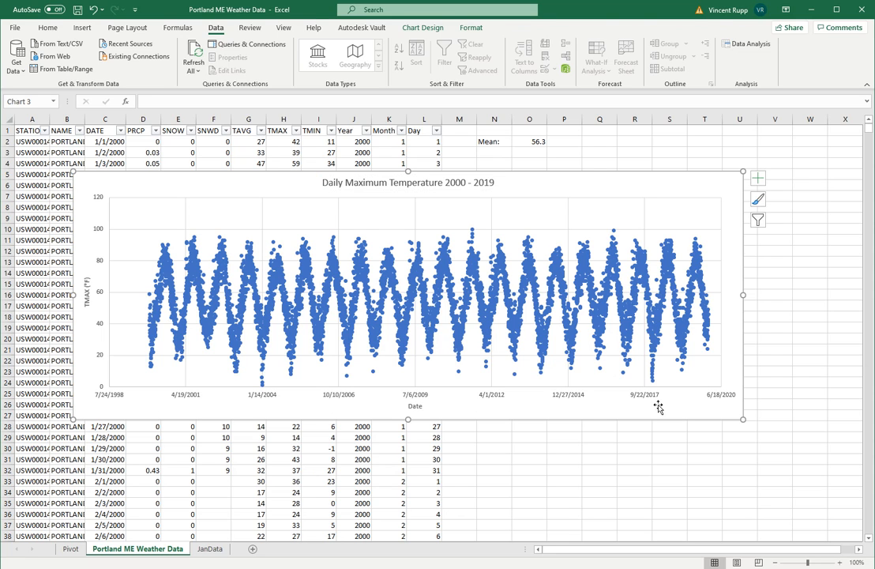
pyautogui.click(613, 414)
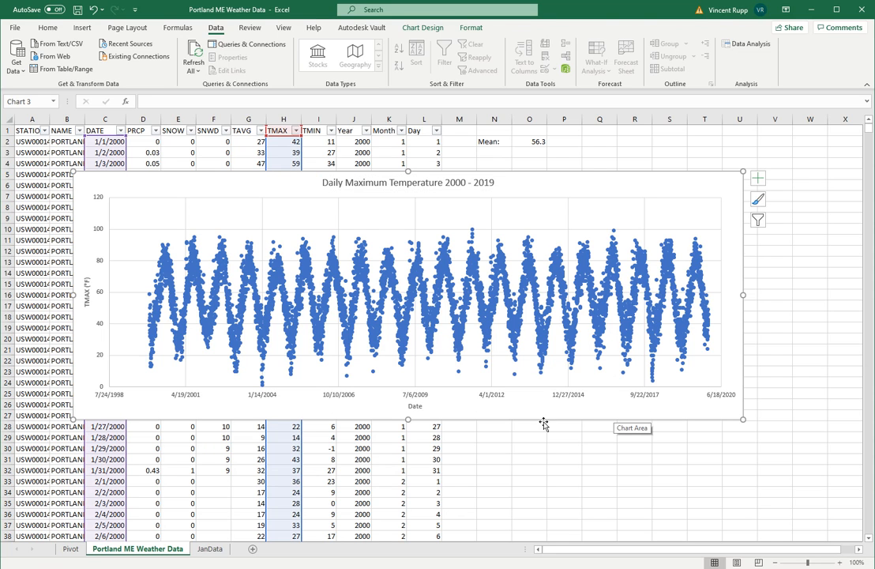